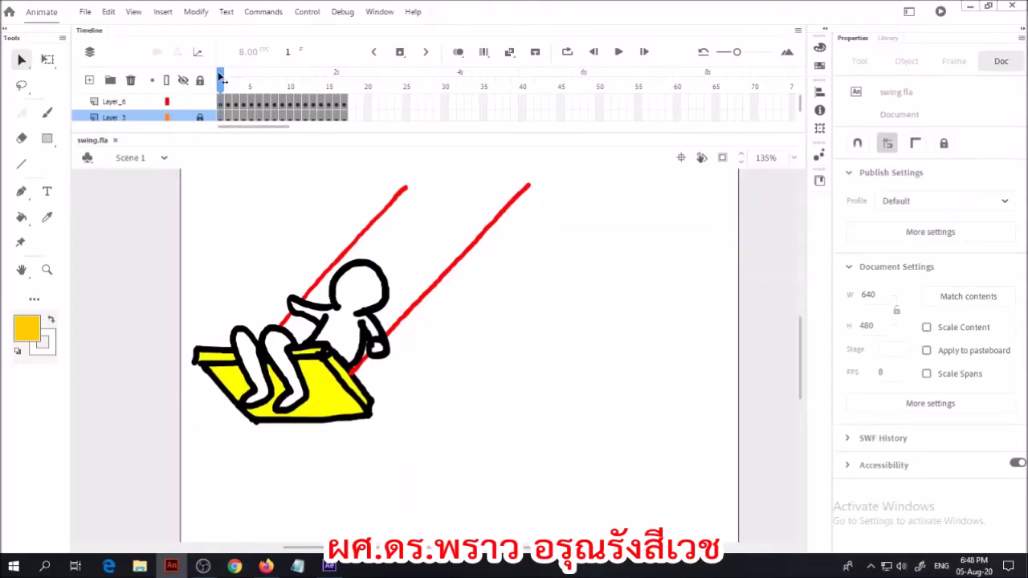
# Step: Step the swing animation through frame 17 and start an Export Movie as a PNG Sequence
pyautogui.moveTo(221, 80)
pyautogui.mouseDown()
pyautogui.moveTo(351, 83)
pyautogui.moveTo(235, 96)
pyautogui.moveTo(259, 111)
pyautogui.moveTo(351, 96)
pyautogui.mouseUp()
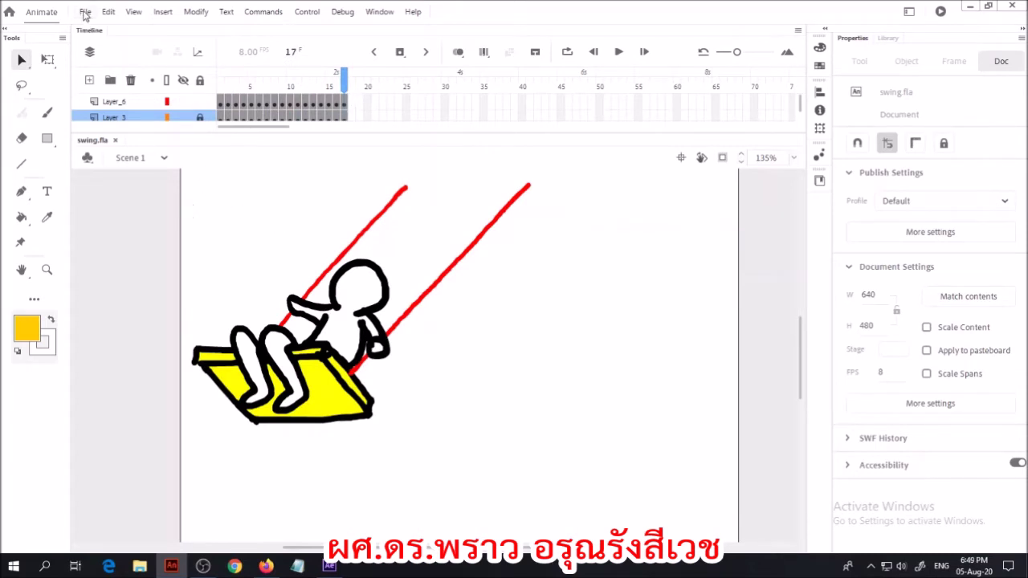
pyautogui.click(85, 15)
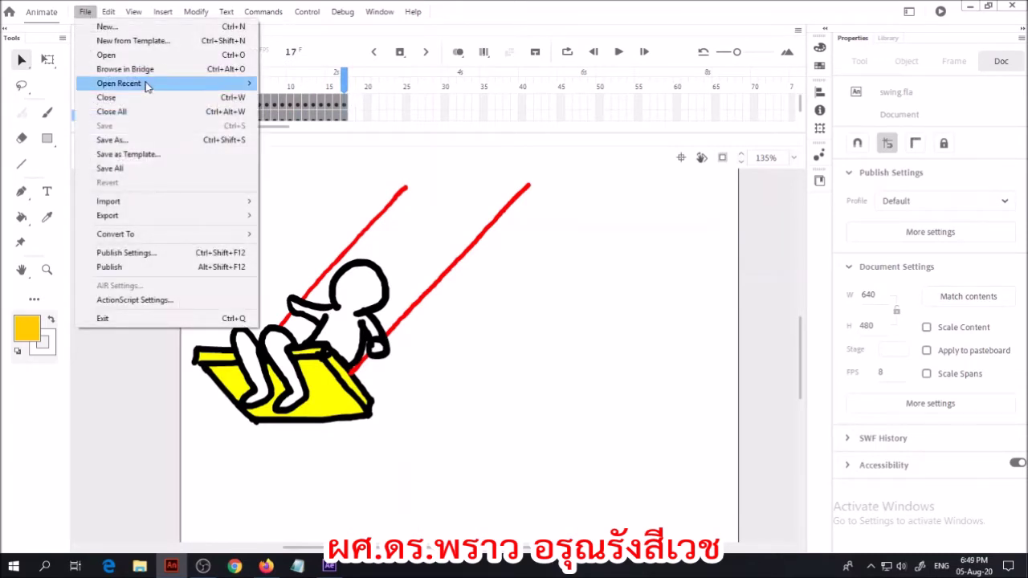
pyautogui.moveTo(152, 221)
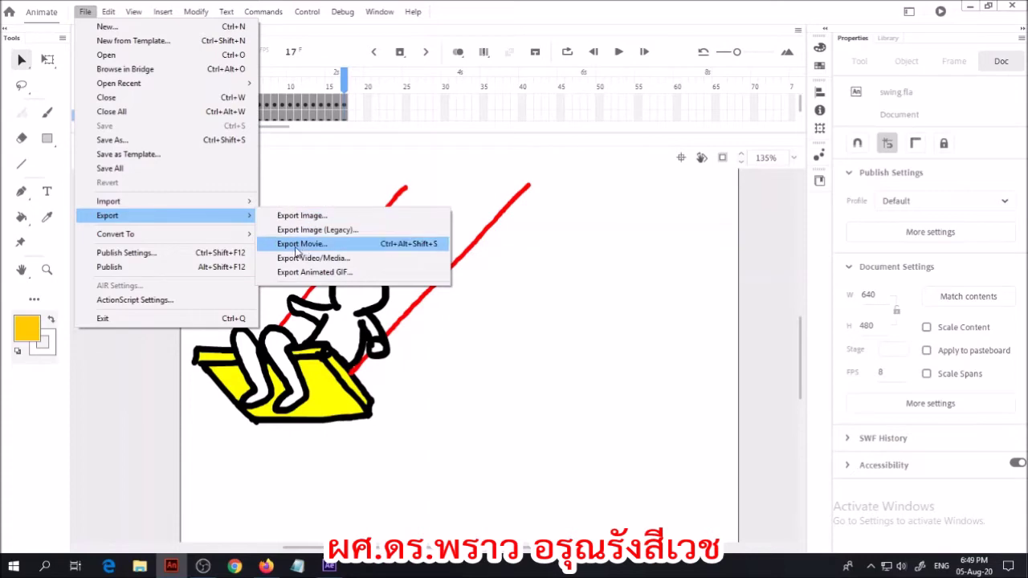
pyautogui.click(320, 245)
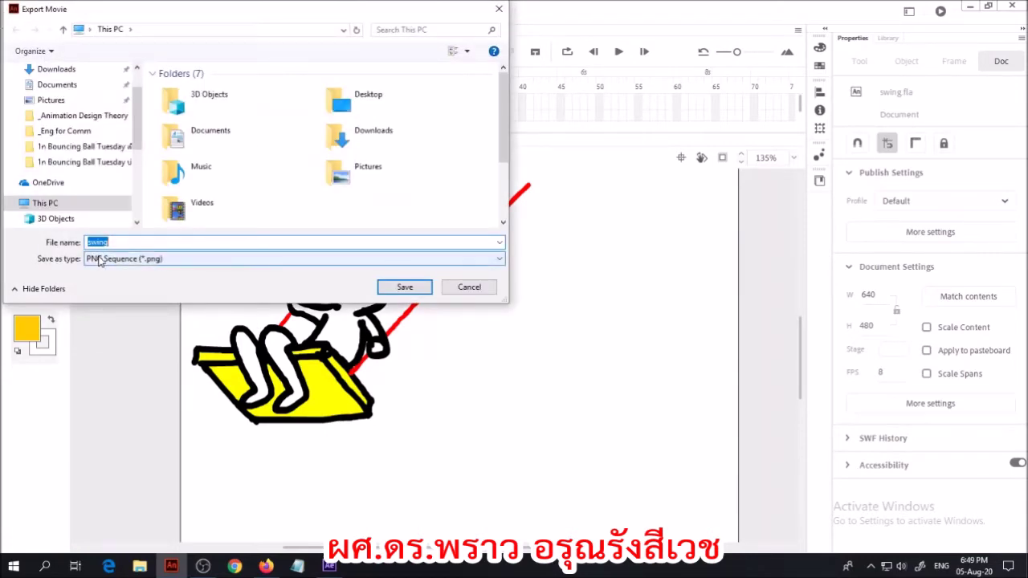
pyautogui.click(104, 261)
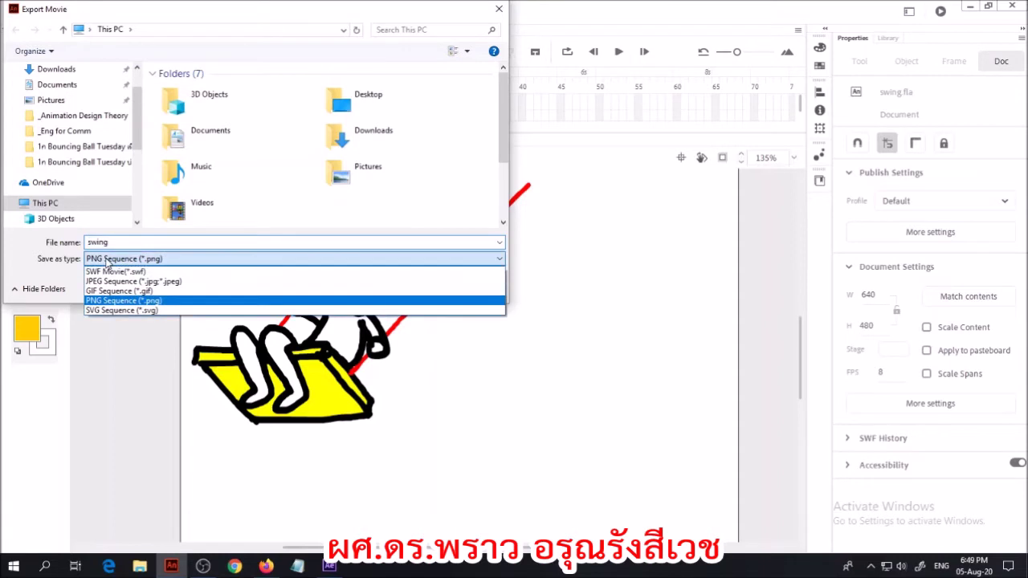
pyautogui.click(126, 302)
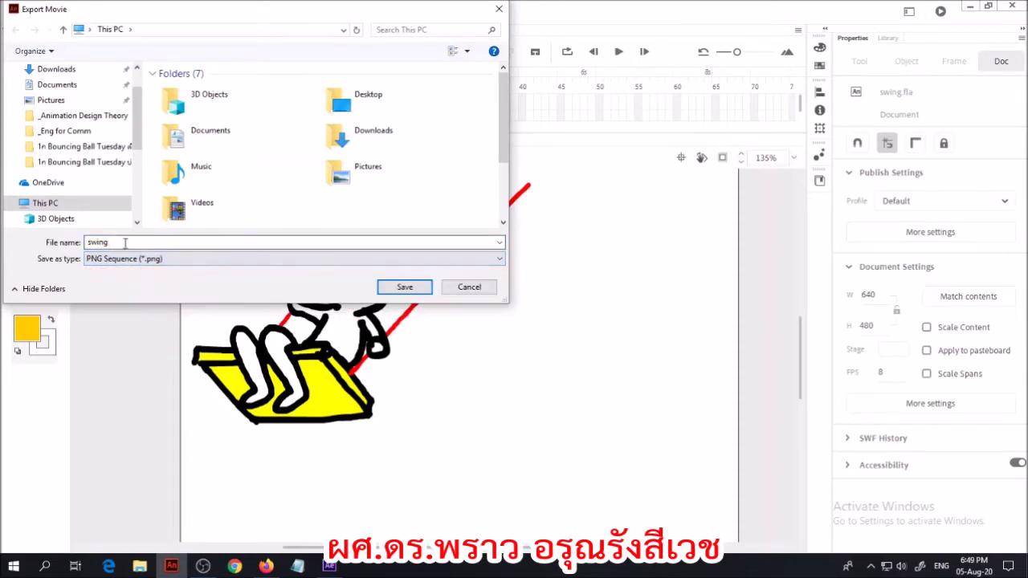
# Step: Save the PNG Sequence export as 'swing' in D:\AfterAll\3D Sample
pyautogui.scroll(-3, 141, 157)
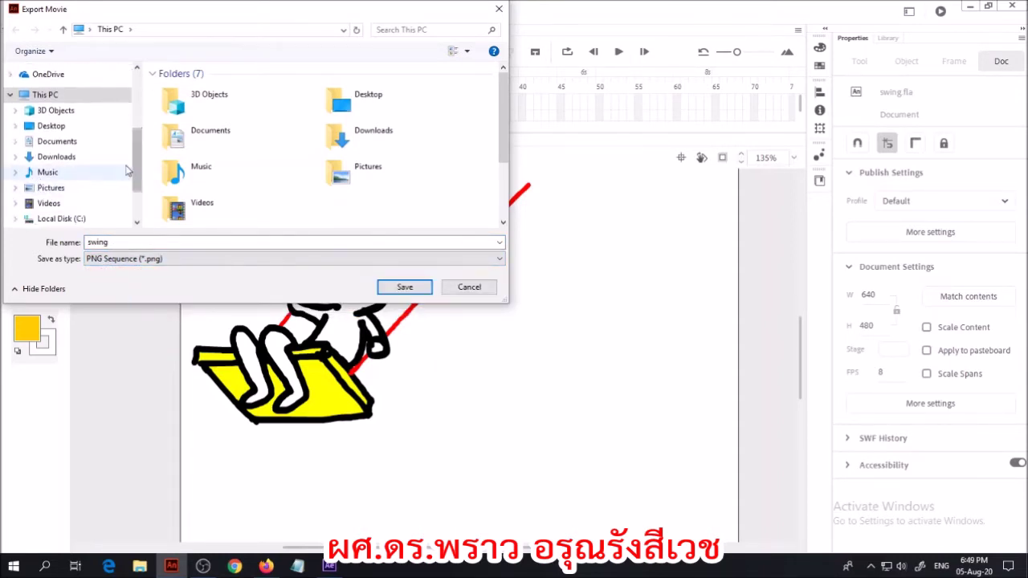
pyautogui.scroll(-1, 141, 157)
pyautogui.click(16, 178)
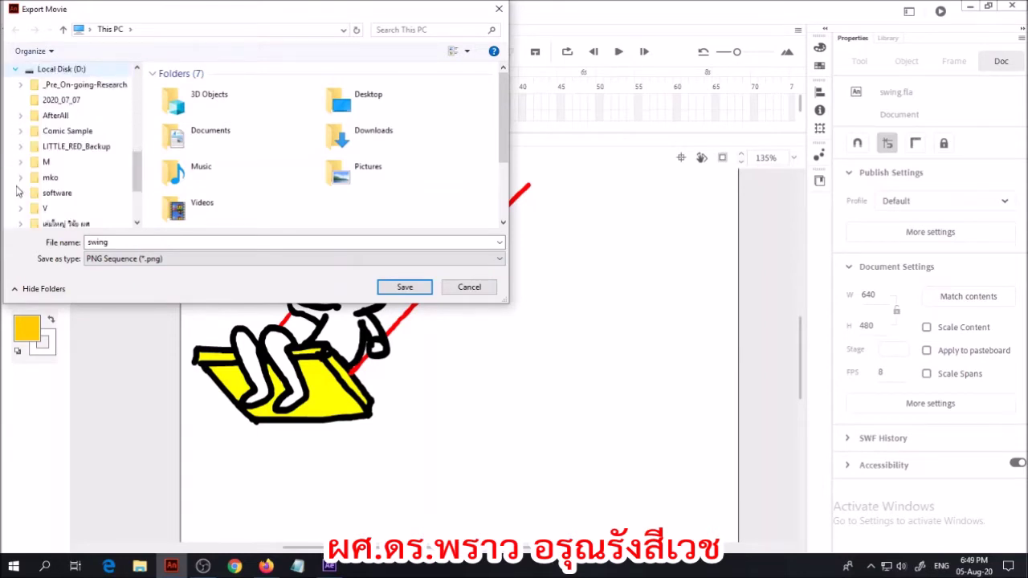
pyautogui.click(22, 85)
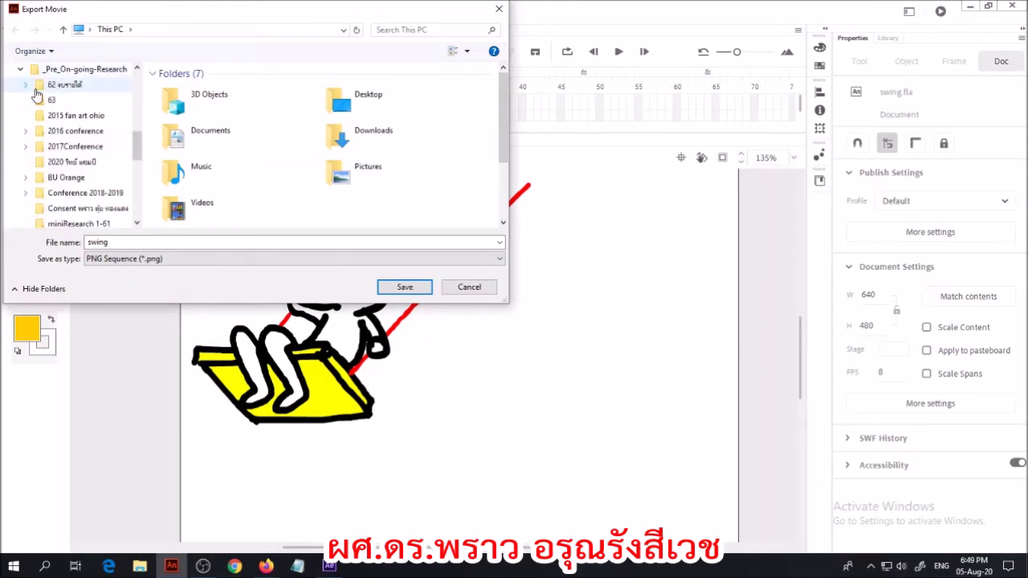
pyautogui.click(22, 69)
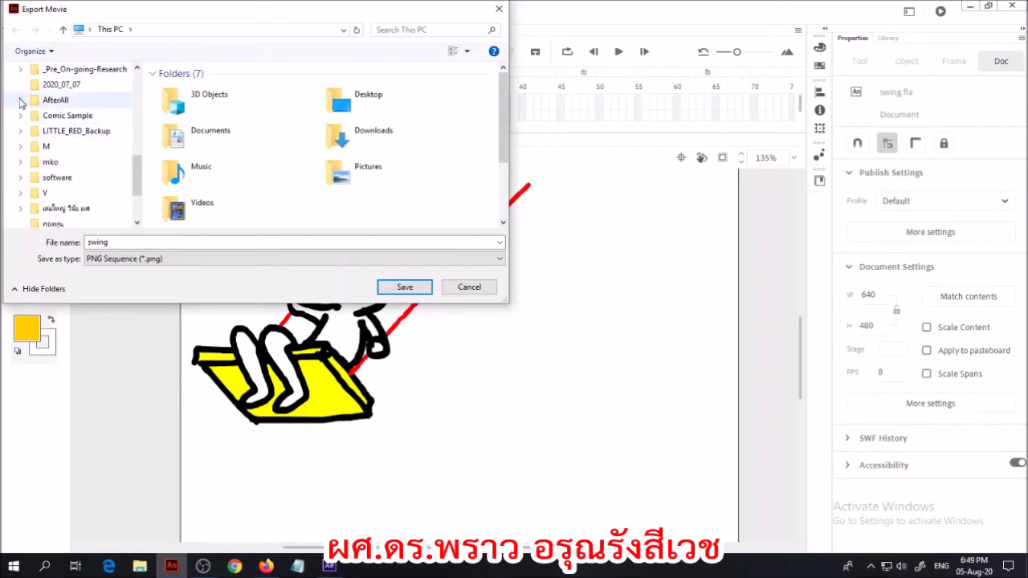
pyautogui.click(22, 100)
pyautogui.click(66, 85)
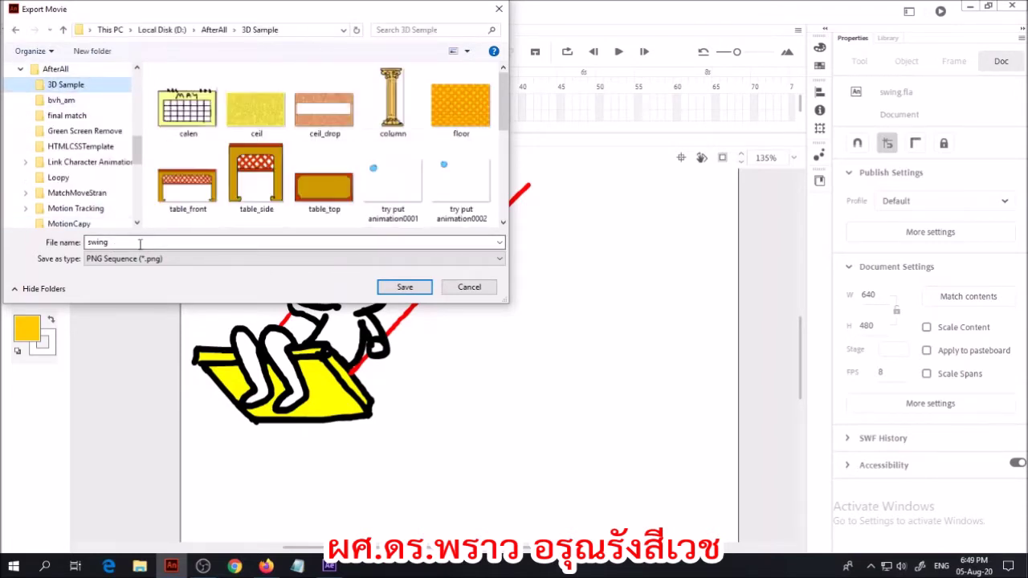
pyautogui.doubleClick(115, 245)
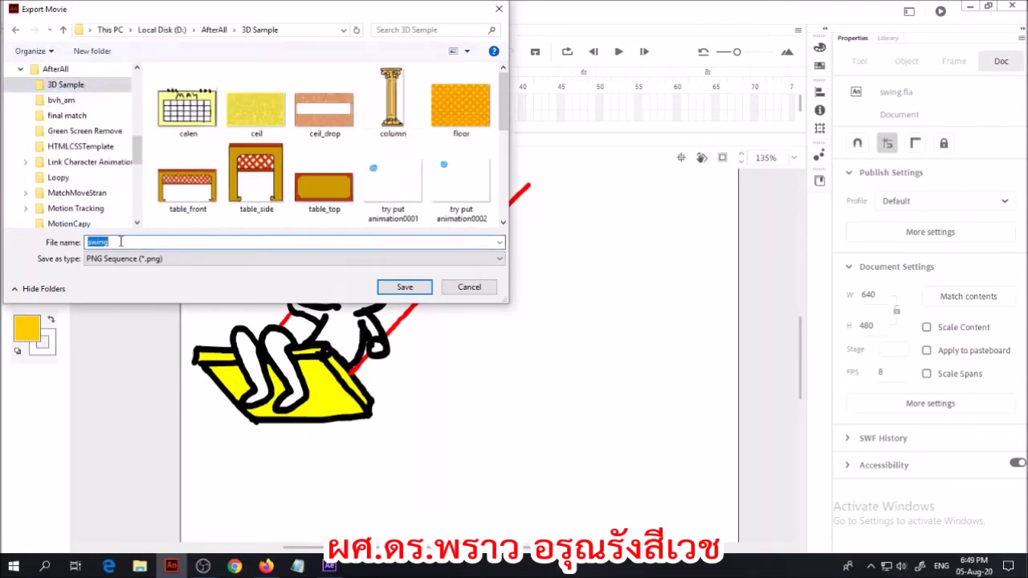
pyautogui.click(407, 289)
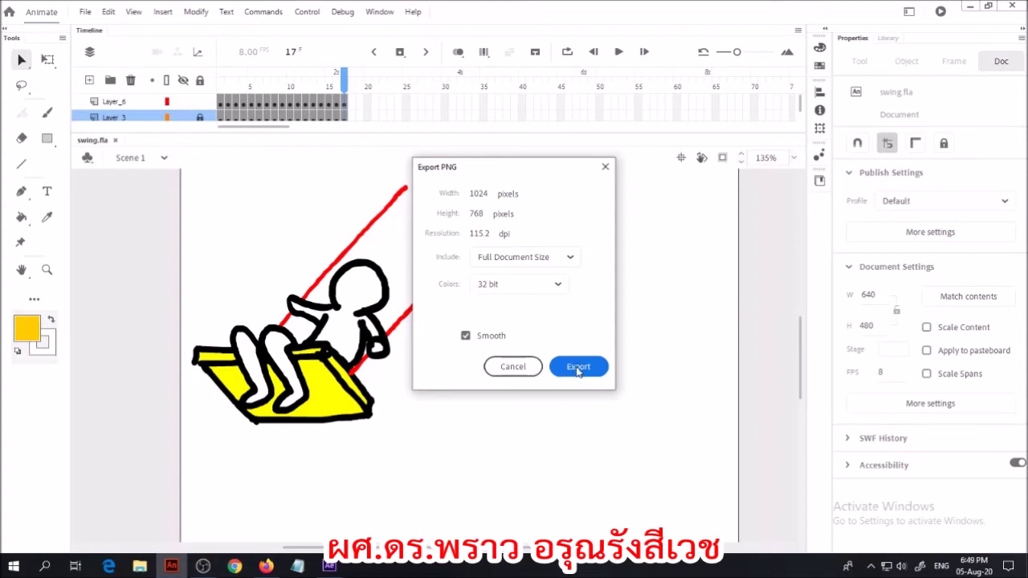
# Step: Export the swing frames with the 1024×768, 32-bit PNG settings
pyautogui.click(577, 370)
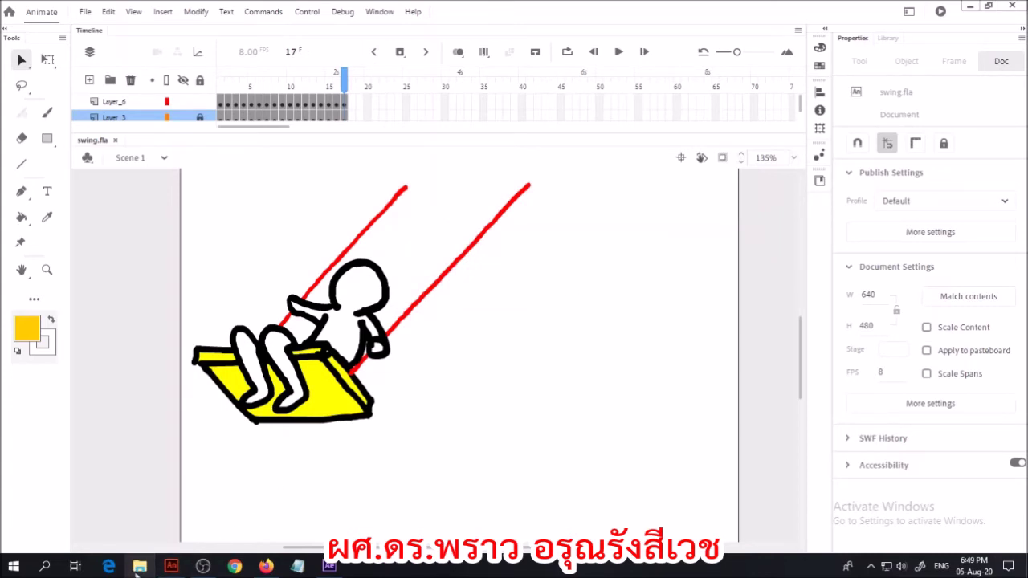
# Step: Open the 3D Sample folder in File Explorer and maximize the window
pyautogui.rightClick(136, 568)
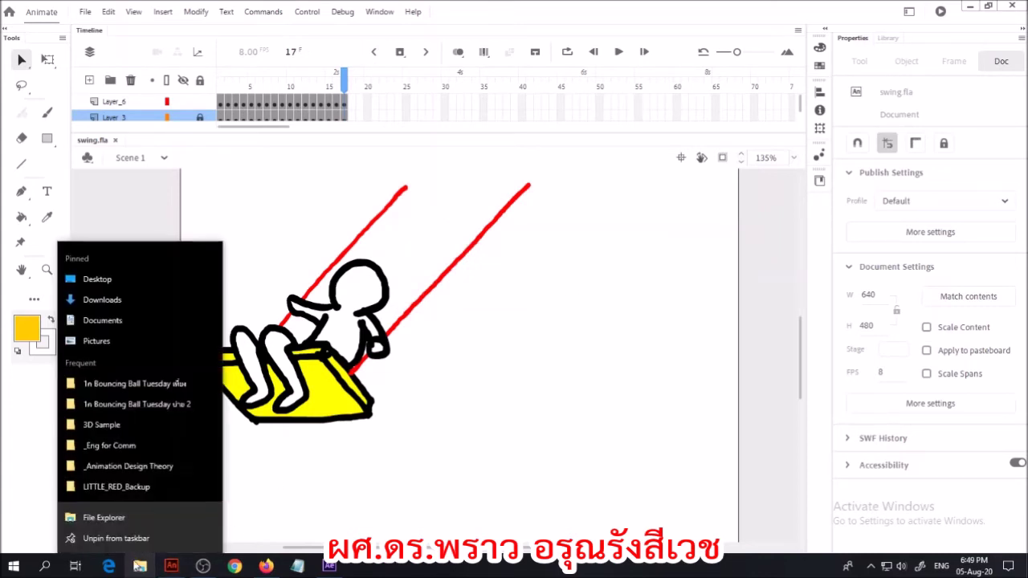
pyautogui.click(104, 445)
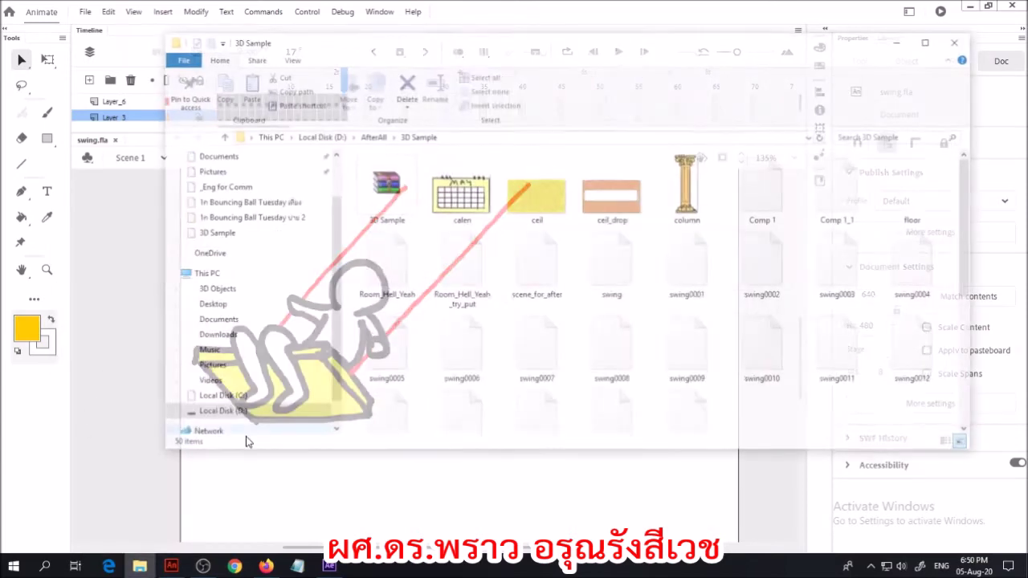
pyautogui.click(930, 40)
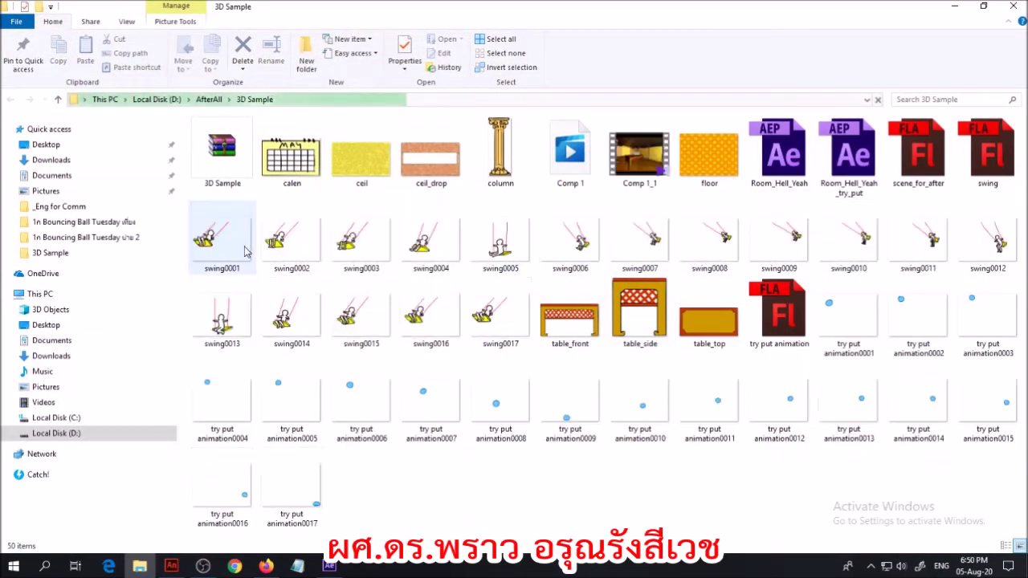
# Step: View swing0001 and the following exported frames in the image viewer, then close it
pyautogui.click(246, 252)
pyautogui.press('Return')
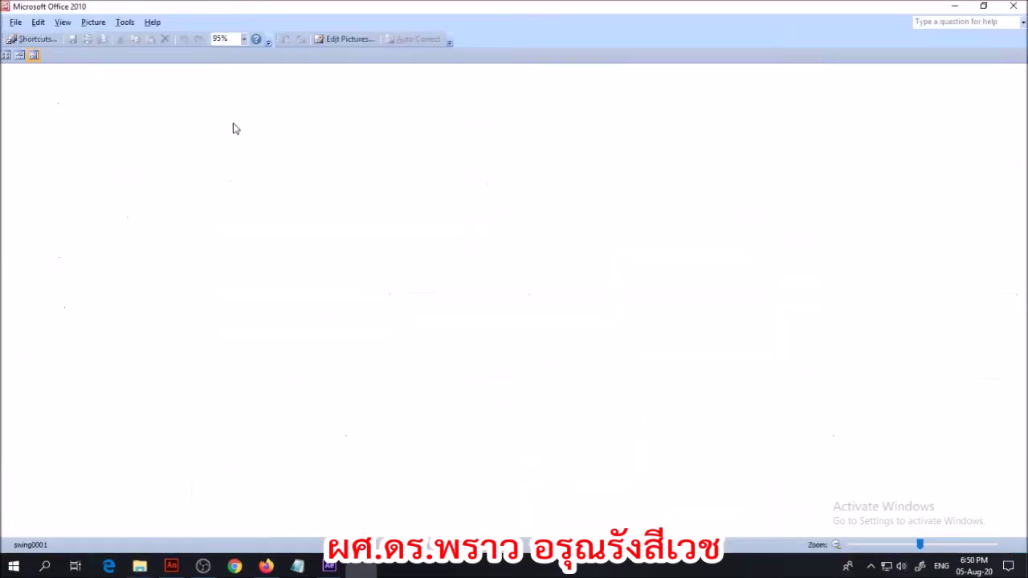
pyautogui.press('Right')
pyautogui.press('Right')
pyautogui.press('Right')
pyautogui.press('Right')
pyautogui.press('Right')
pyautogui.press('Right')
pyautogui.press('Right')
pyautogui.press('Right')
pyautogui.press('Right')
pyautogui.press('Right')
pyautogui.press('Right')
pyautogui.press('Right')
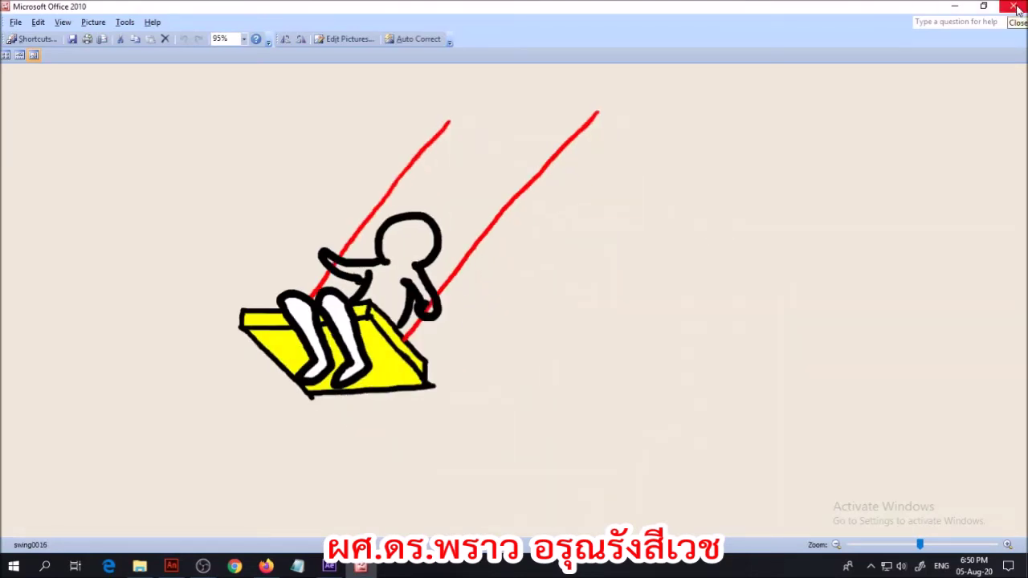
pyautogui.press('Right')
pyautogui.click(1014, 6)
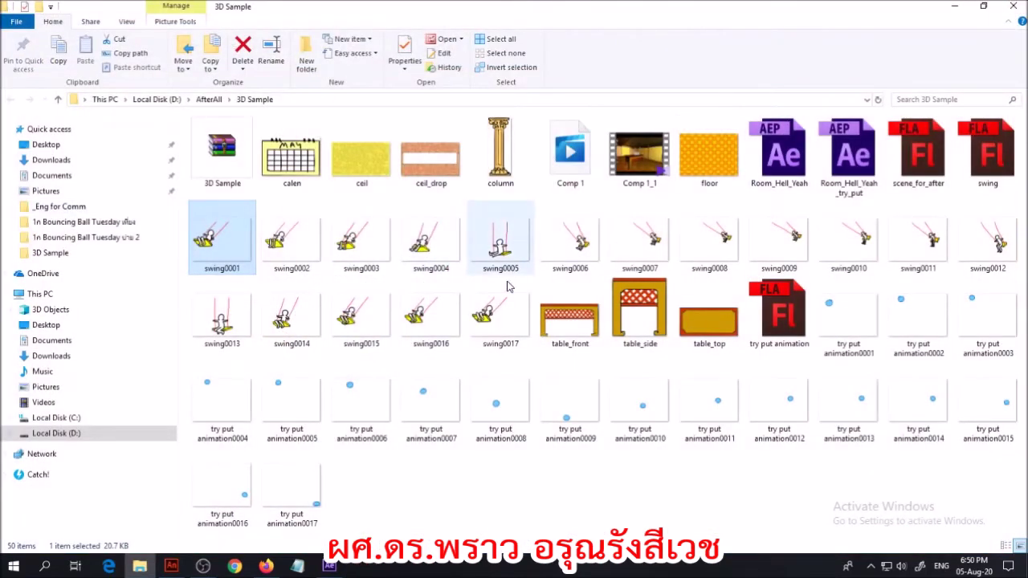
# Step: Bring up Room_Hell_Yeah in After Effects and RAM-preview Comp 1 from 0;00;01;09
pyautogui.click(330, 567)
pyautogui.moveTo(567, 401)
pyautogui.mouseDown()
pyautogui.moveTo(444, 411)
pyautogui.moveTo(529, 398)
pyautogui.mouseUp()
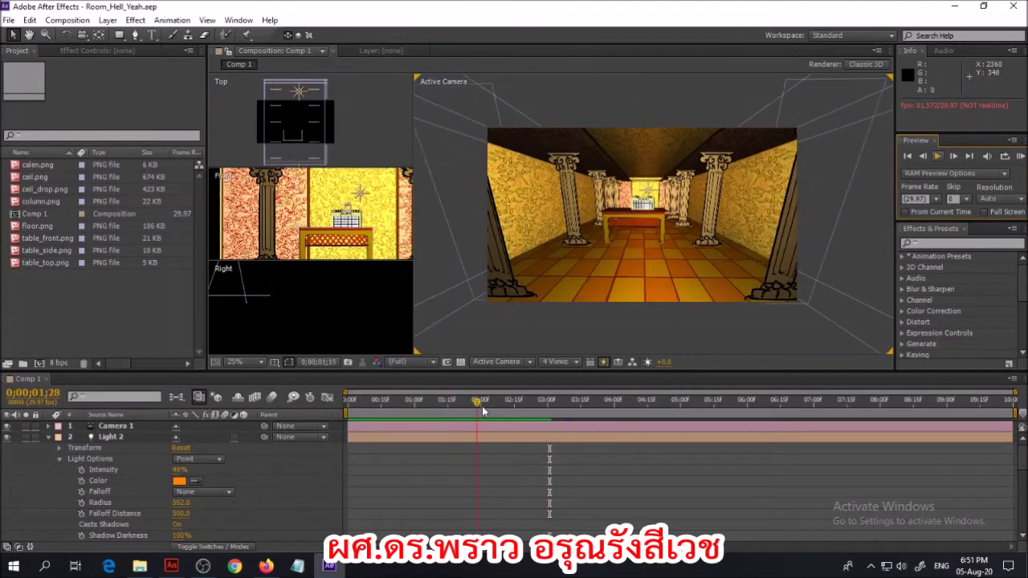
pyautogui.press('KP_0')
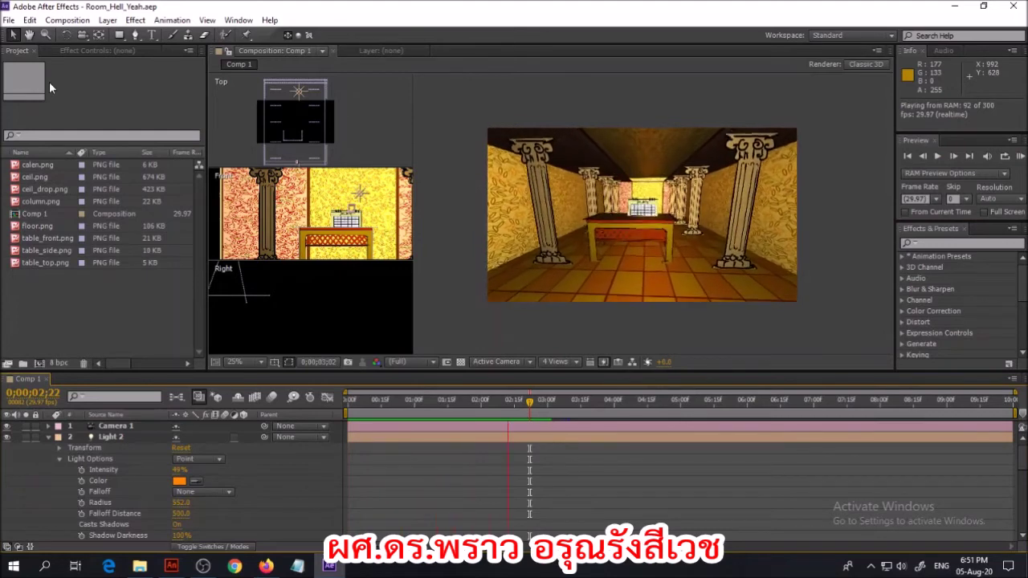
# Step: Import swing0001 from AfterAll\3D Sample as a PNG Sequence footage item
pyautogui.click(9, 20)
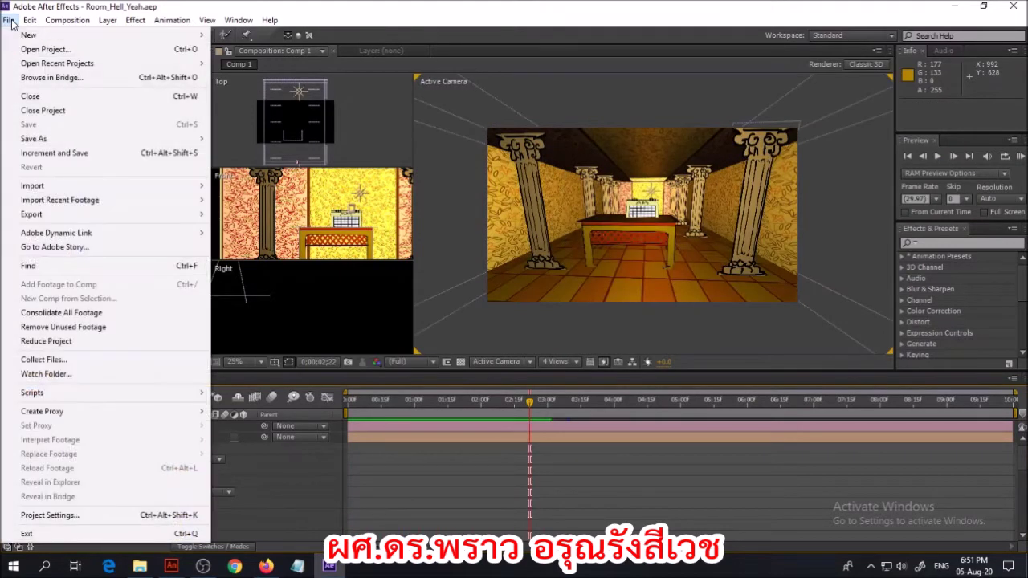
pyautogui.moveTo(64, 187)
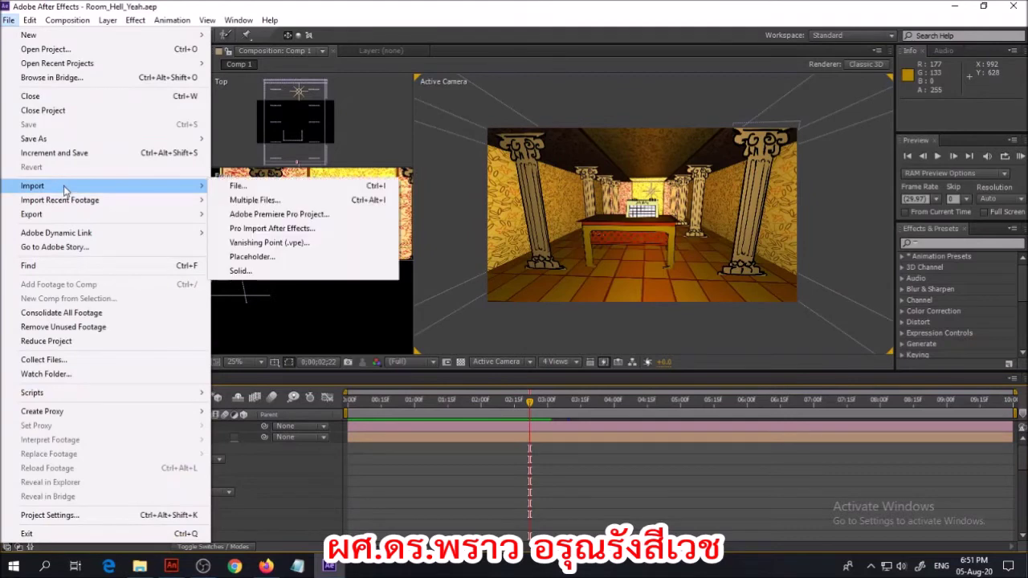
pyautogui.click(238, 185)
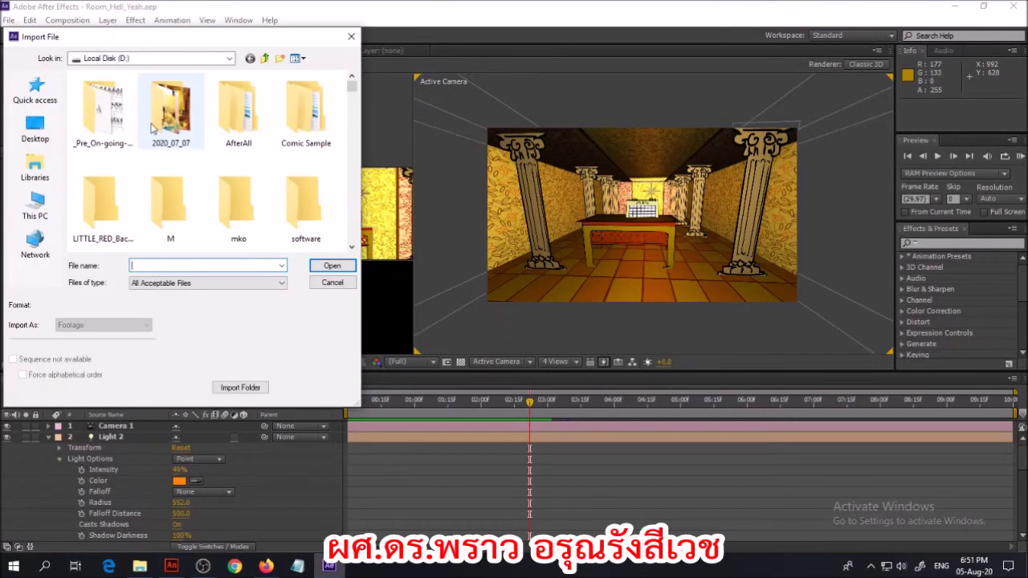
pyautogui.doubleClick(231, 114)
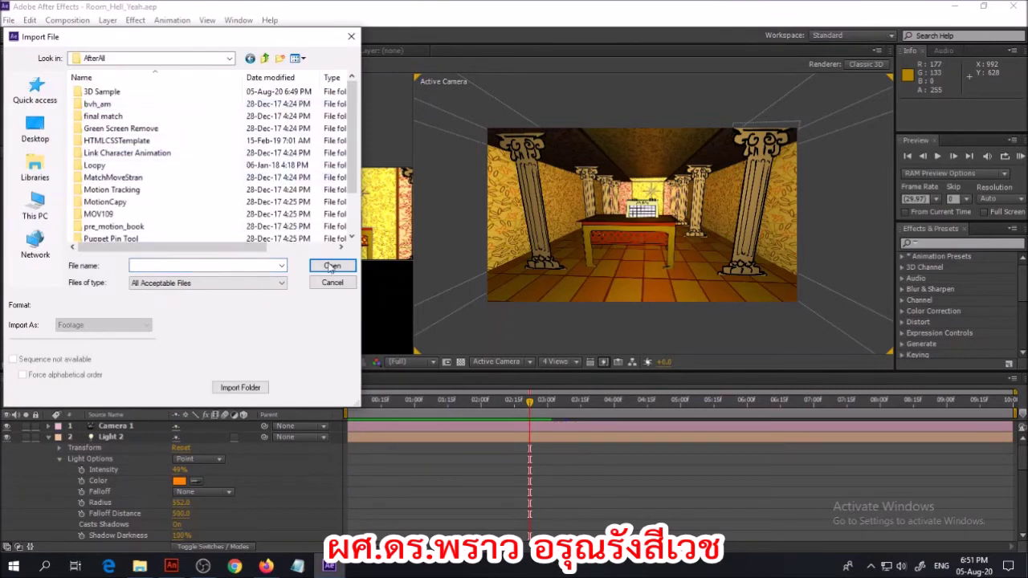
pyautogui.moveTo(361, 403); pyautogui.dragTo(440, 405)
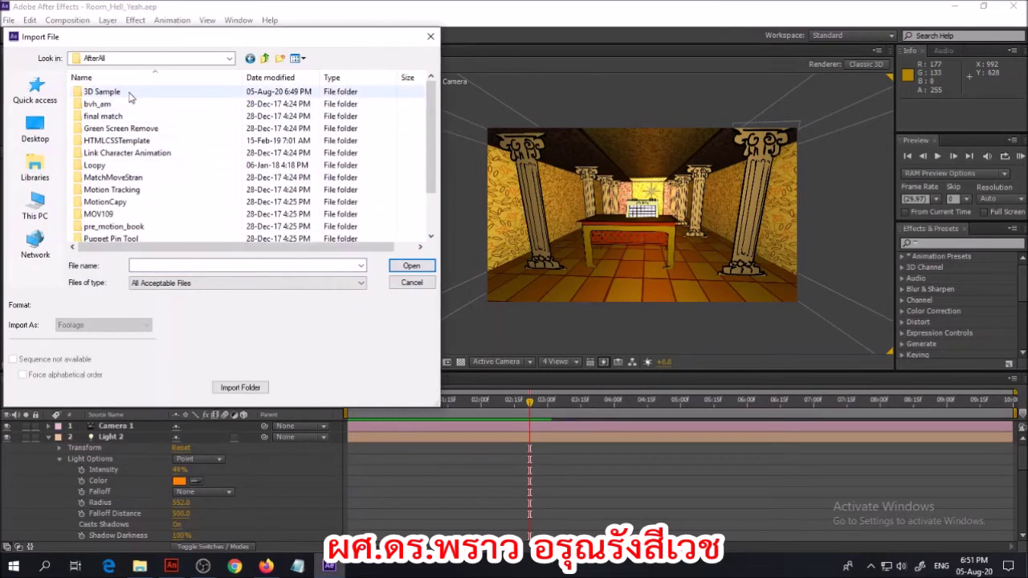
pyautogui.doubleClick(101, 91)
pyautogui.scroll(-3, 270, 188)
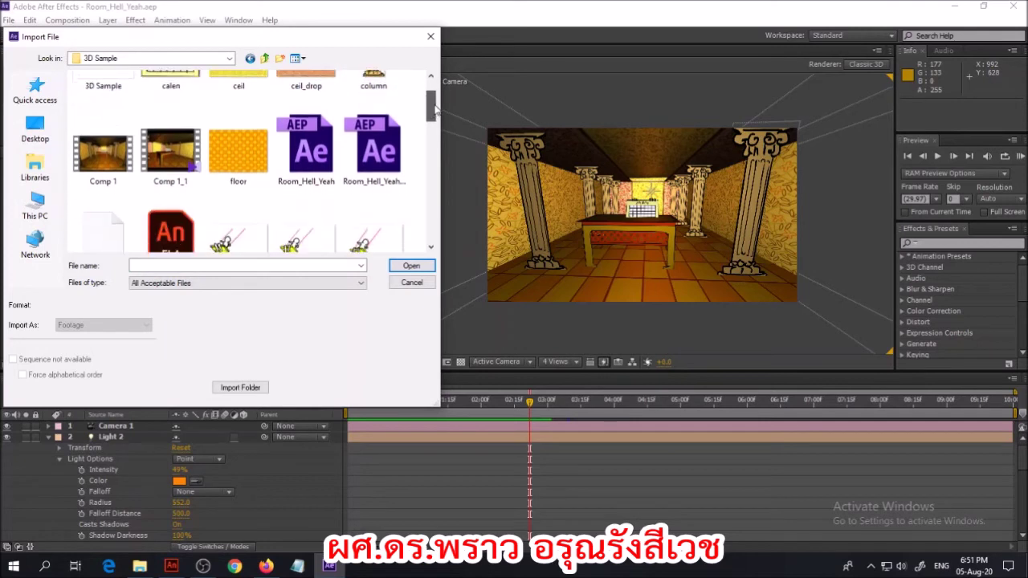
pyautogui.click(251, 186)
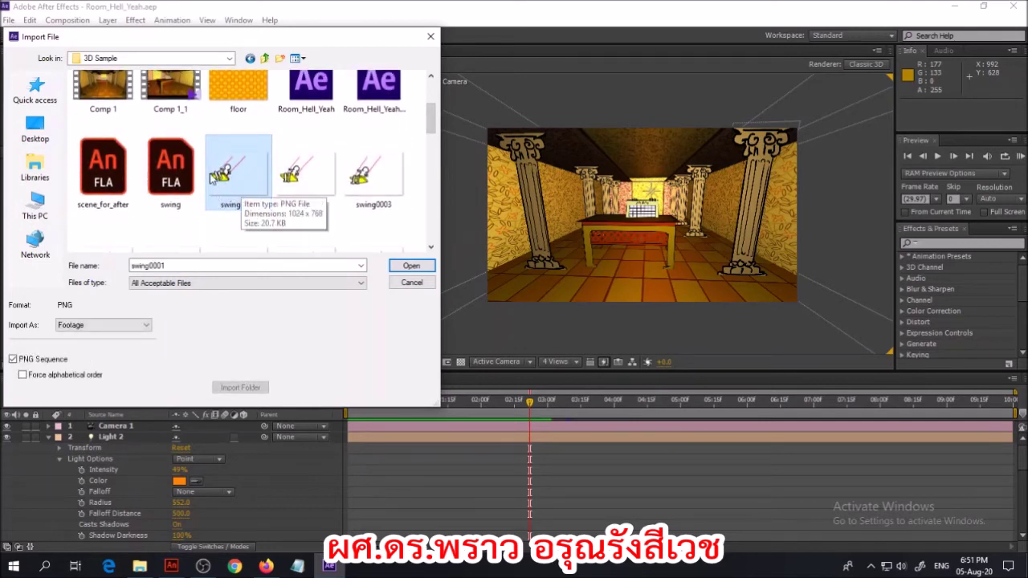
pyautogui.click(149, 325)
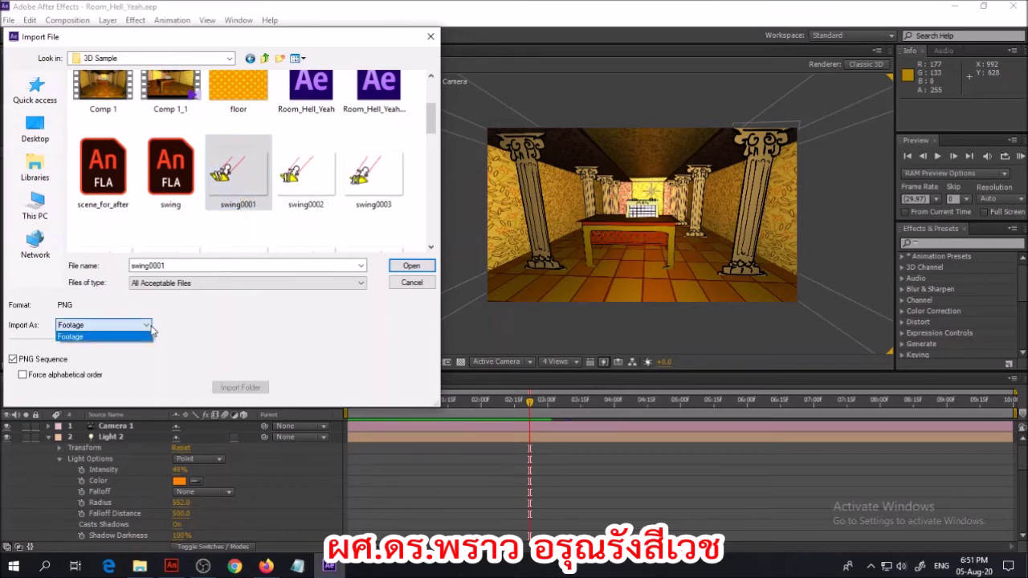
pyautogui.click(152, 329)
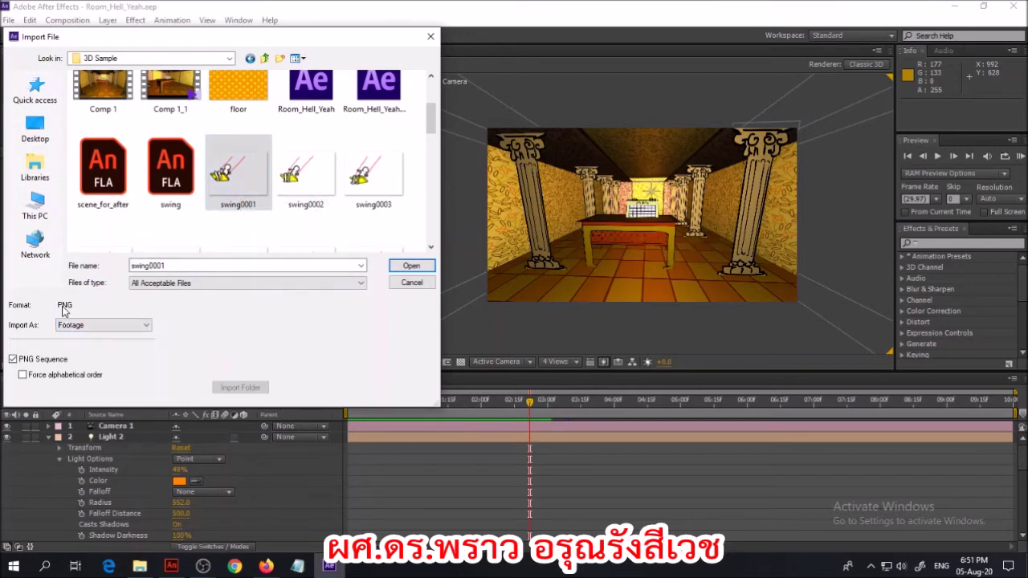
pyautogui.click(411, 265)
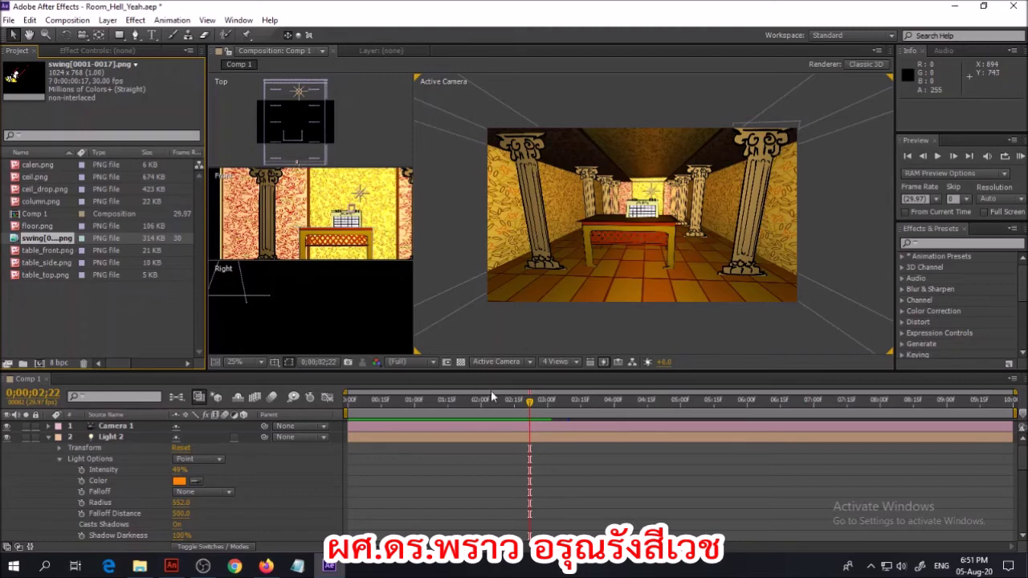
# Step: Add the swing footage to Comp 1 as the top layer starting near 0;00;00;24
pyautogui.moveTo(494, 400); pyautogui.dragTo(404, 410)
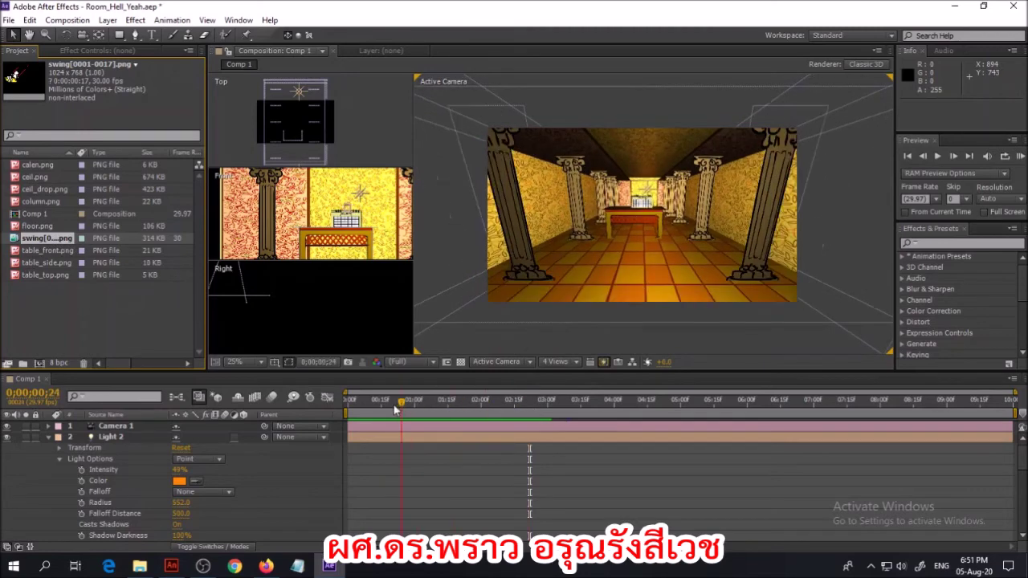
pyautogui.moveTo(404, 410); pyautogui.dragTo(397, 452)
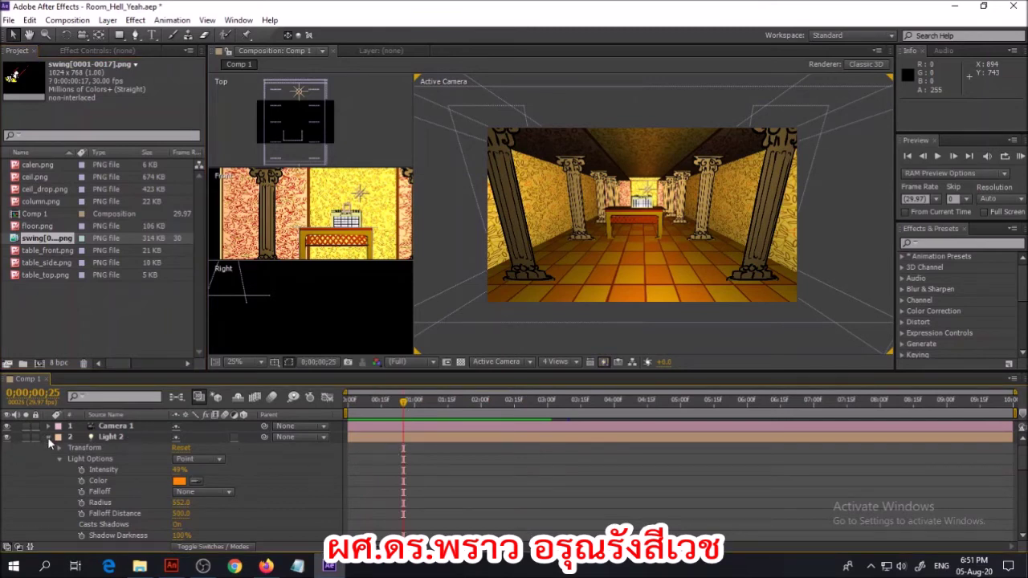
pyautogui.click(49, 437)
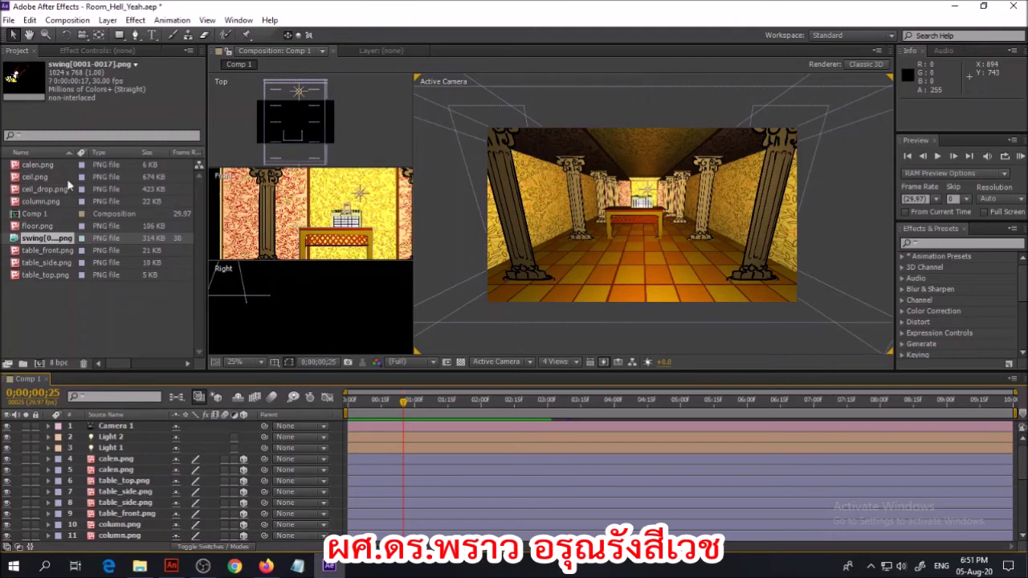
pyautogui.click(35, 239)
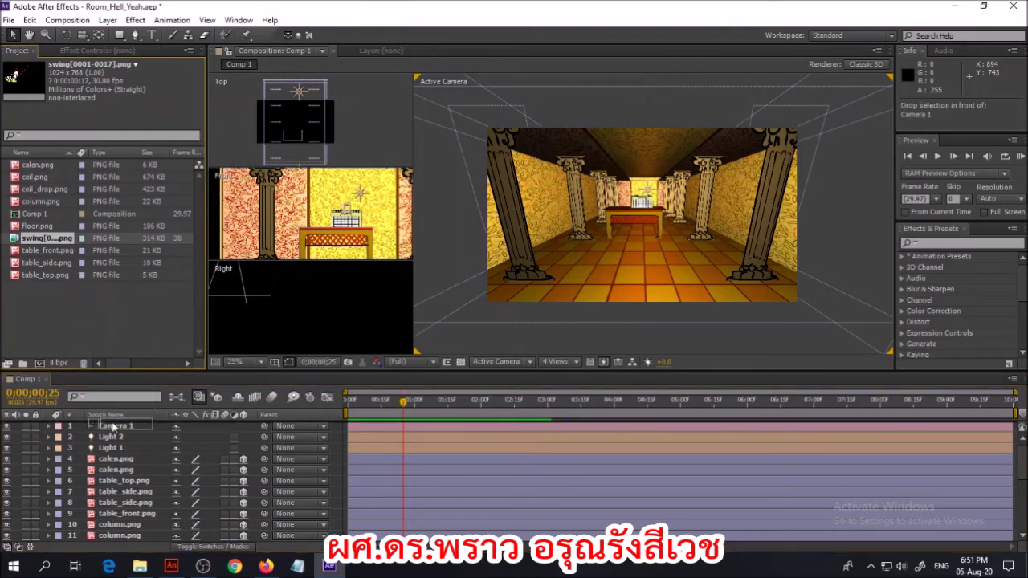
pyautogui.moveTo(114, 427); pyautogui.dragTo(114, 428)
pyautogui.moveTo(380, 428); pyautogui.dragTo(407, 430)
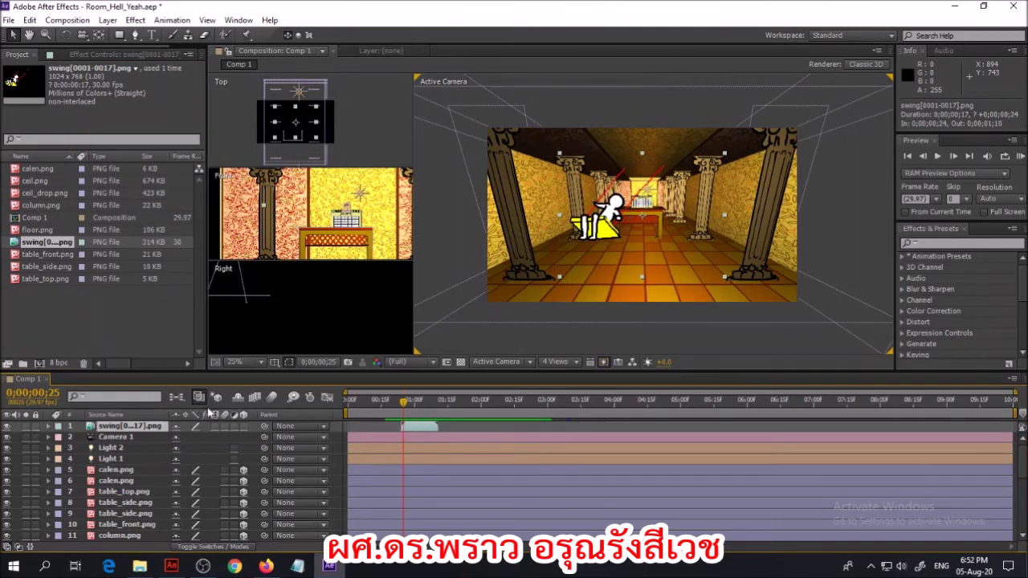
# Step: Make the swing layer 3D and push it back along Z to -732 in the Right view
pyautogui.click(244, 426)
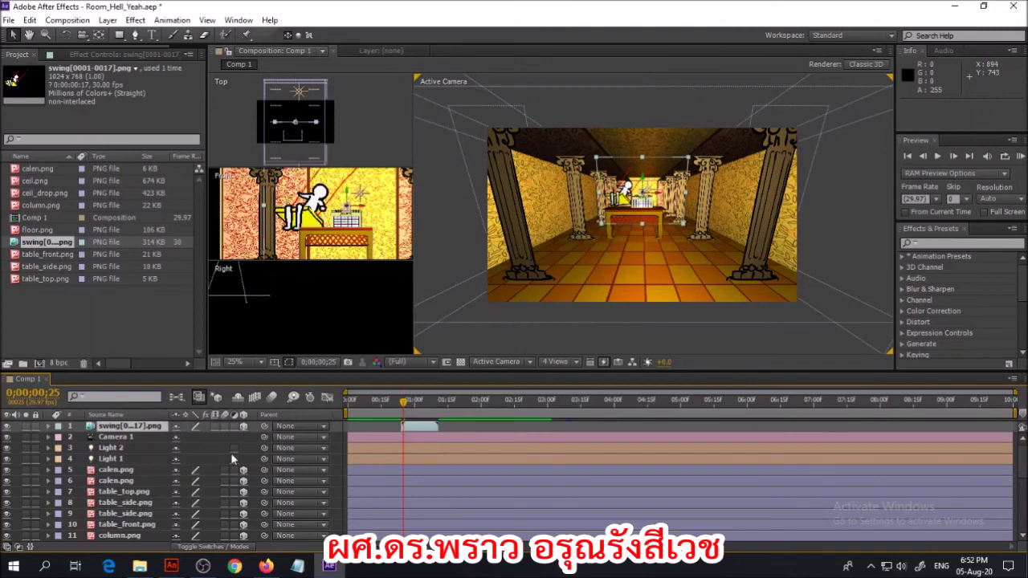
pyautogui.press('KP_0')
pyautogui.click(321, 304)
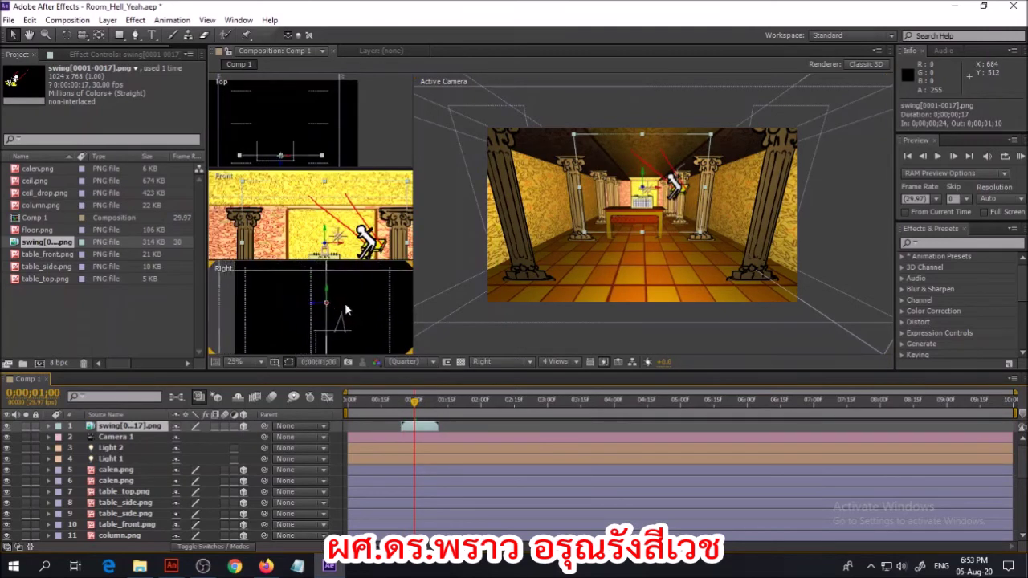
pyautogui.moveTo(316, 307); pyautogui.dragTo(269, 310)
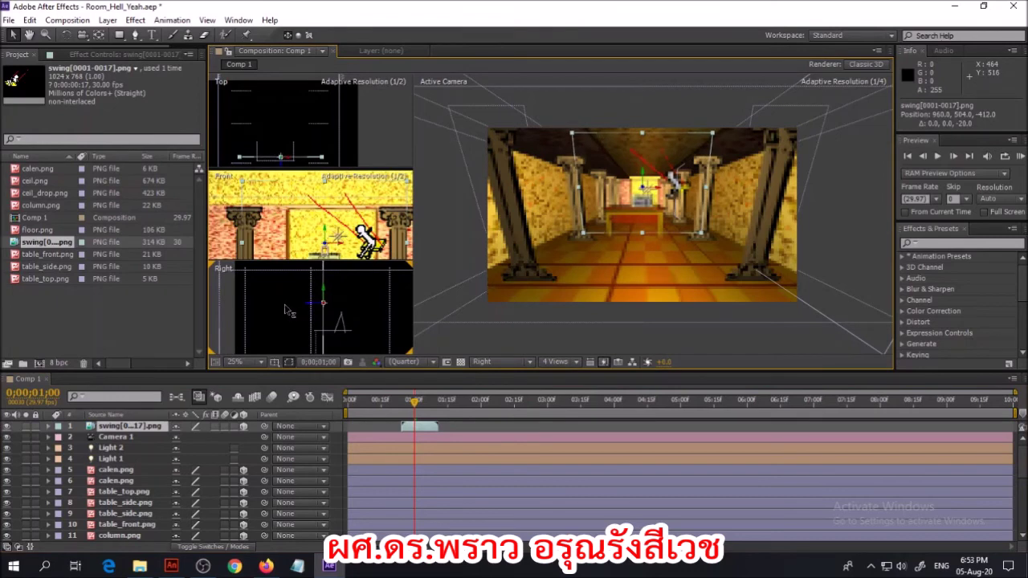
pyautogui.moveTo(270, 310); pyautogui.dragTo(260, 311)
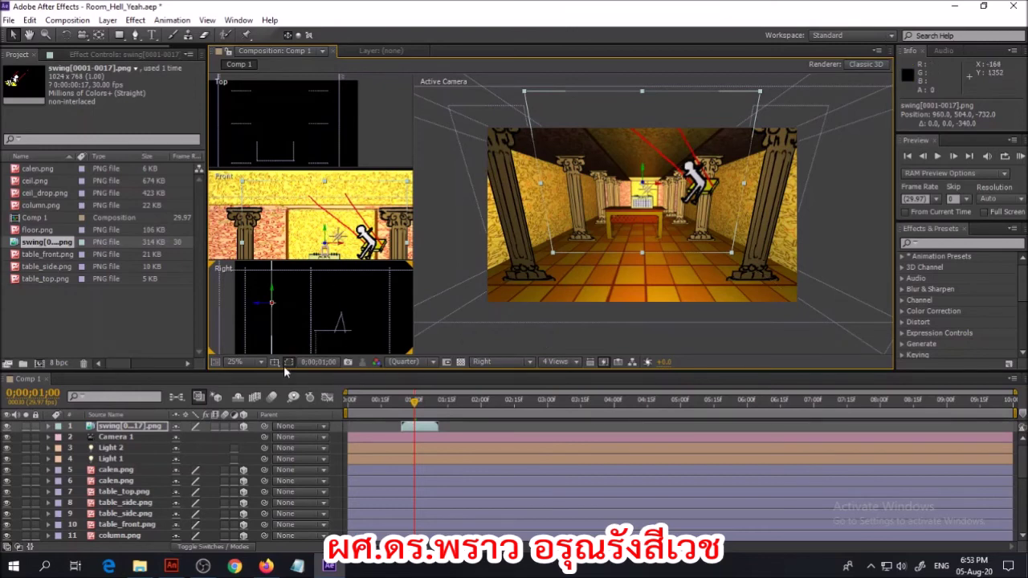
# Step: Return to the Active Camera view and preview the swing from 0;00;00;24
pyautogui.click(577, 363)
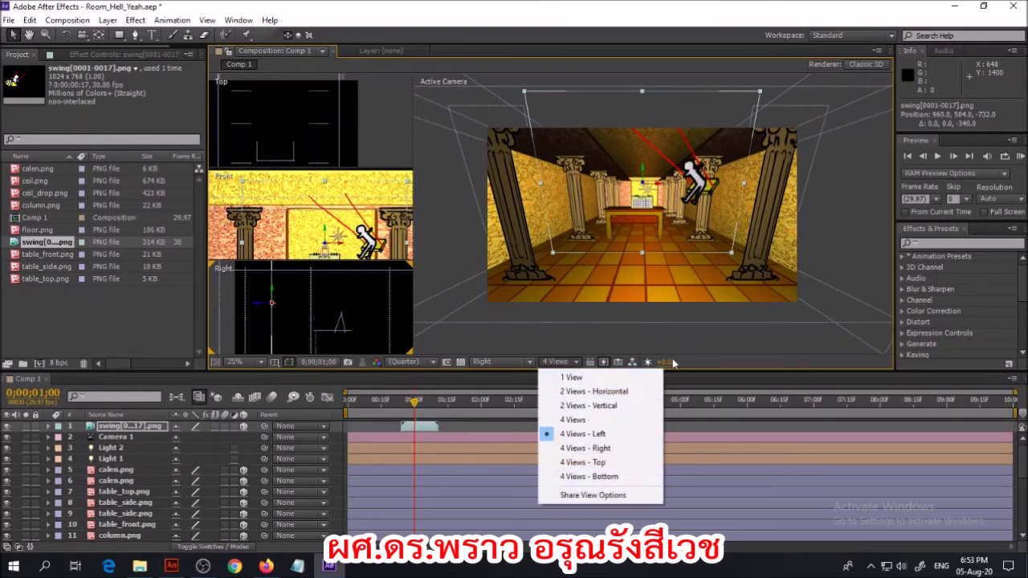
pyautogui.click(610, 321)
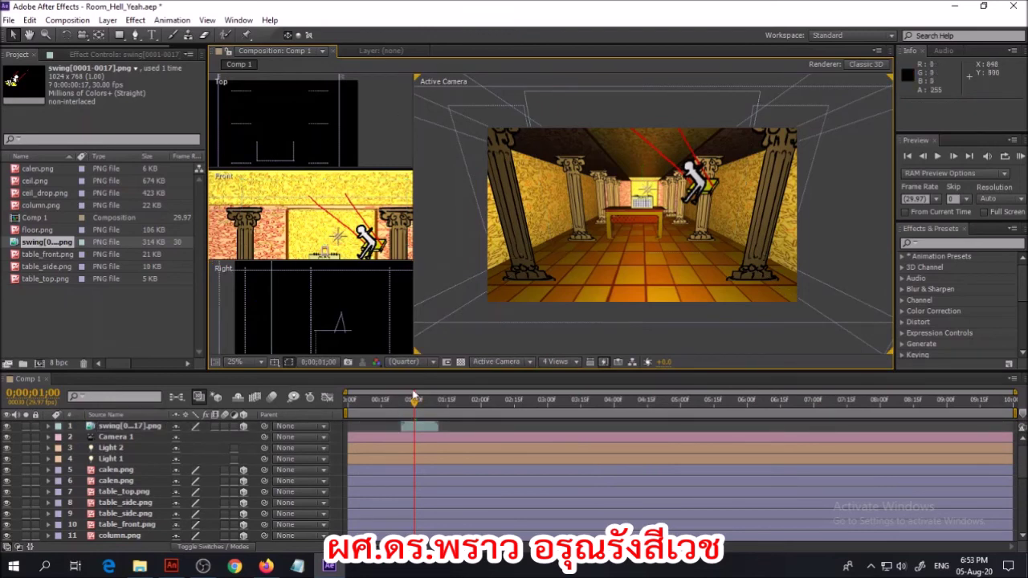
pyautogui.moveTo(414, 405); pyautogui.dragTo(415, 411)
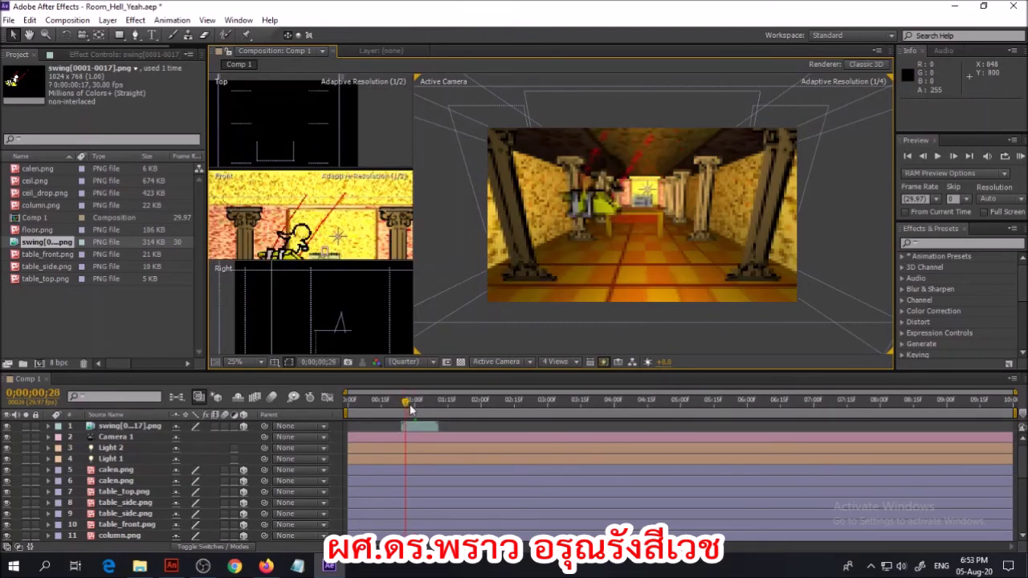
pyautogui.moveTo(415, 411); pyautogui.dragTo(417, 405)
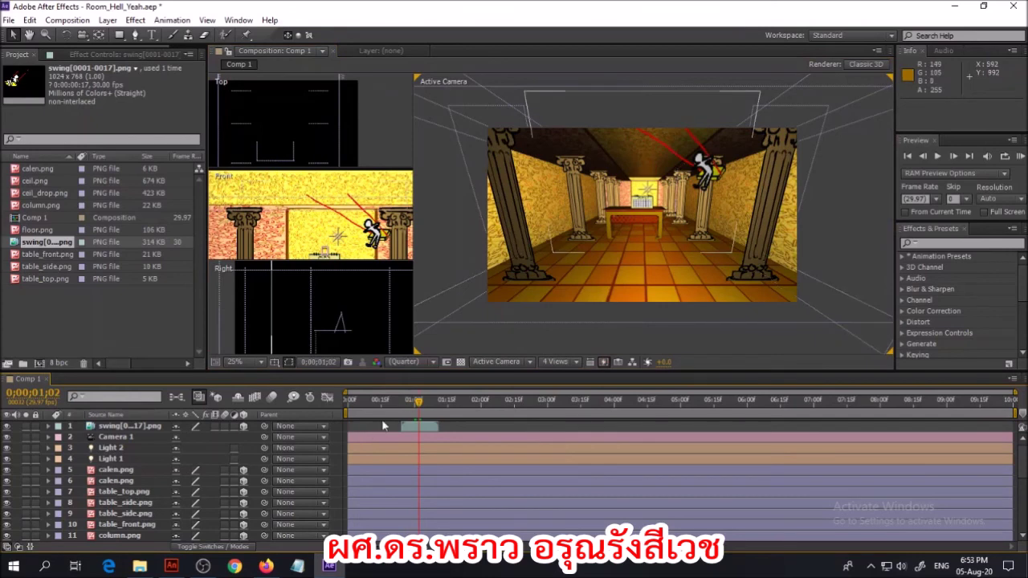
pyautogui.click(403, 402)
pyautogui.click(936, 159)
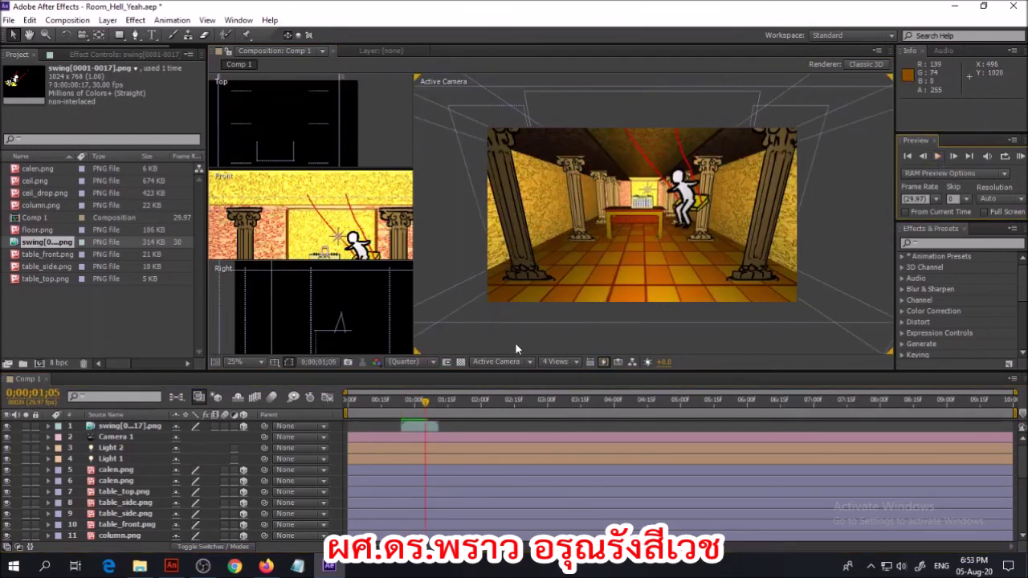